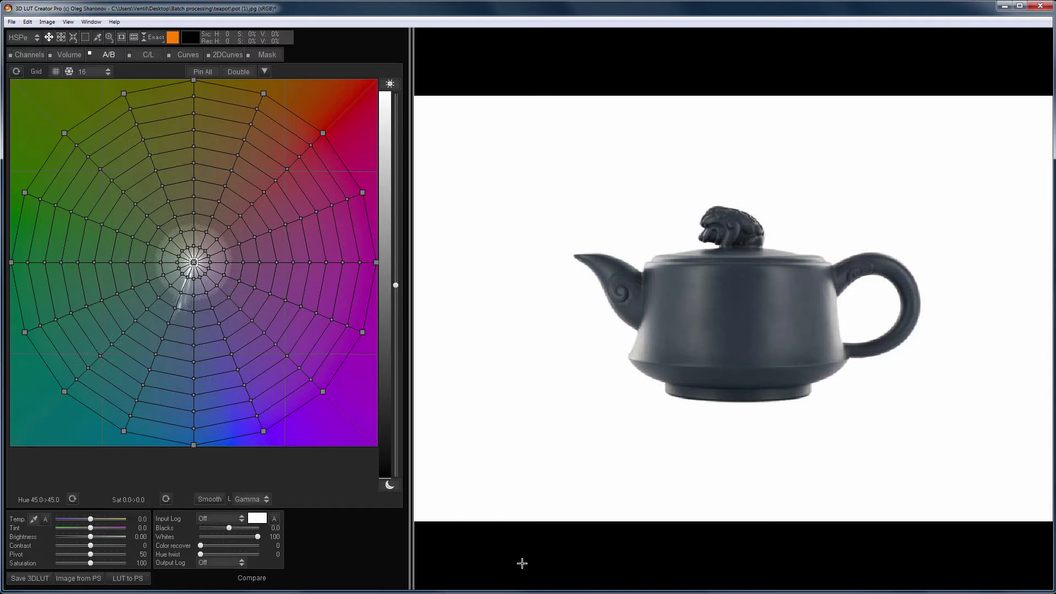
# Load reference teapot.jpg as the reference palette.
pyautogui.click(11, 22)
pyautogui.click(37, 82)
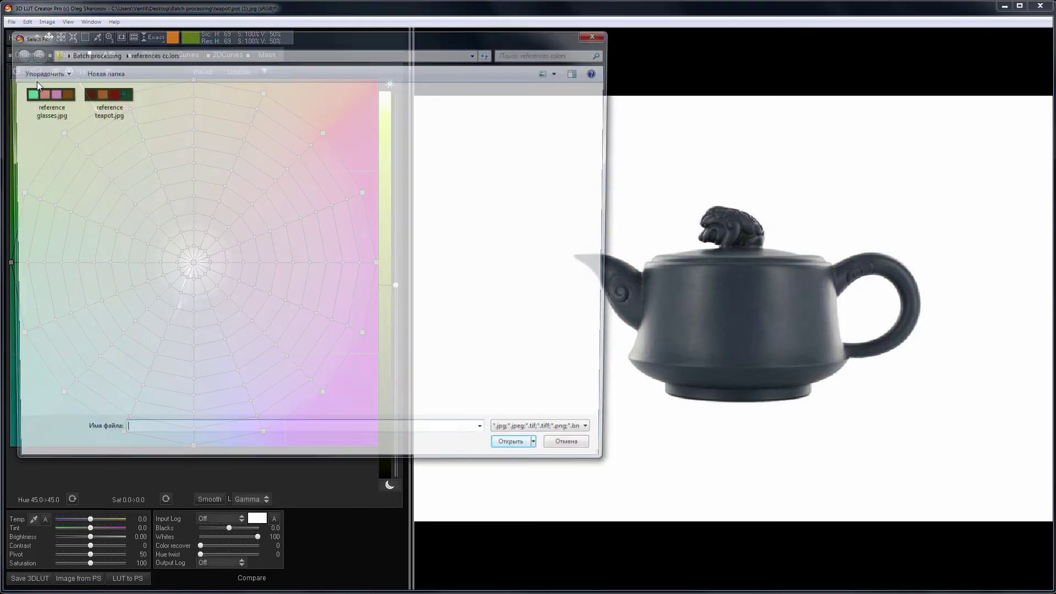
pyautogui.doubleClick(104, 94)
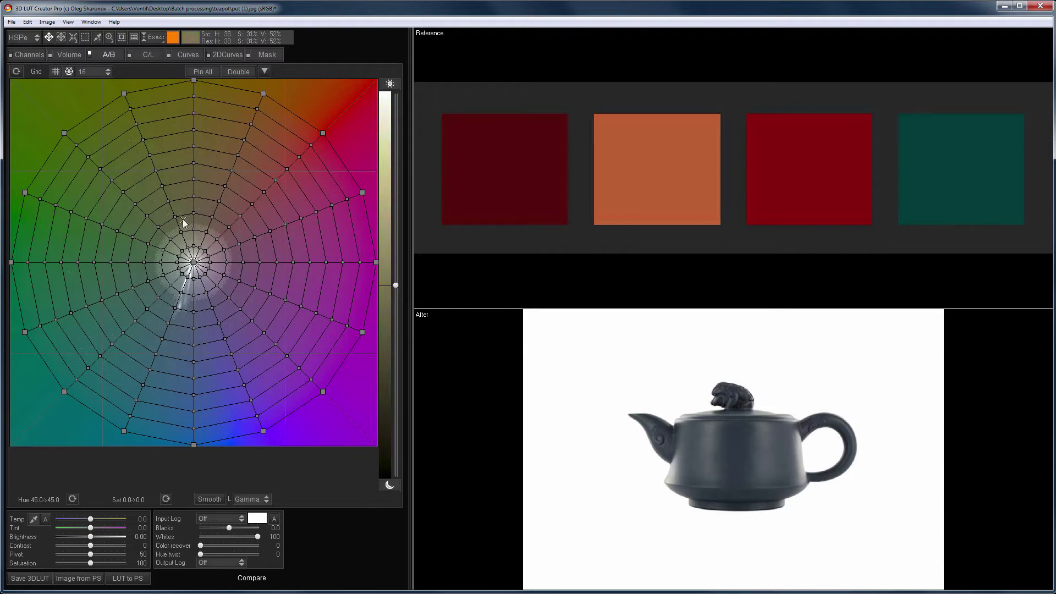
# Use the Exact tool to recolour the grey teapot with the dark red reference swatch.
pyautogui.click(150, 39)
pyautogui.click(507, 166)
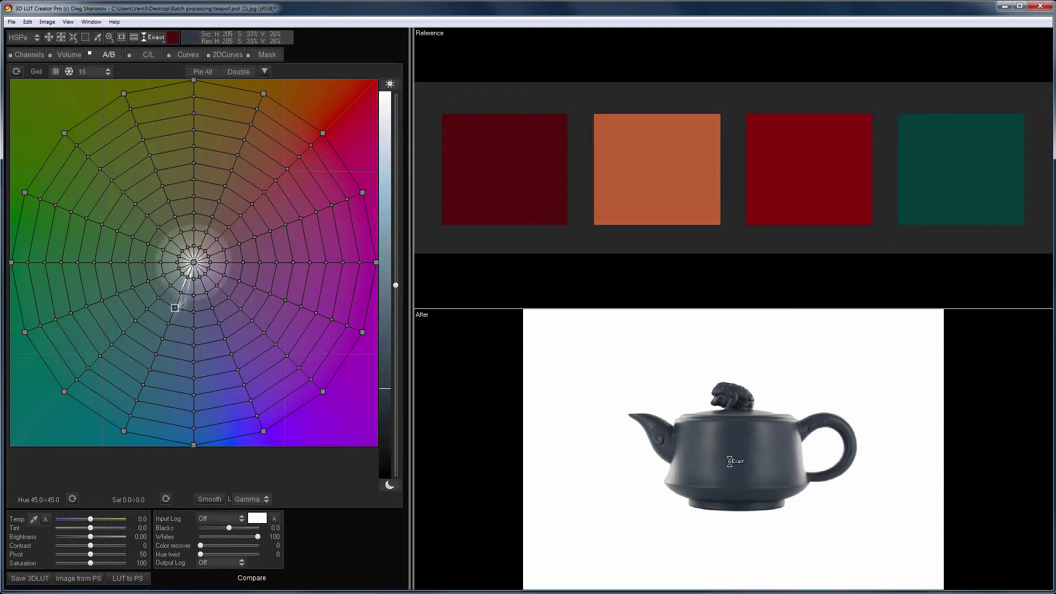
pyautogui.click(732, 460)
pyautogui.click(740, 439)
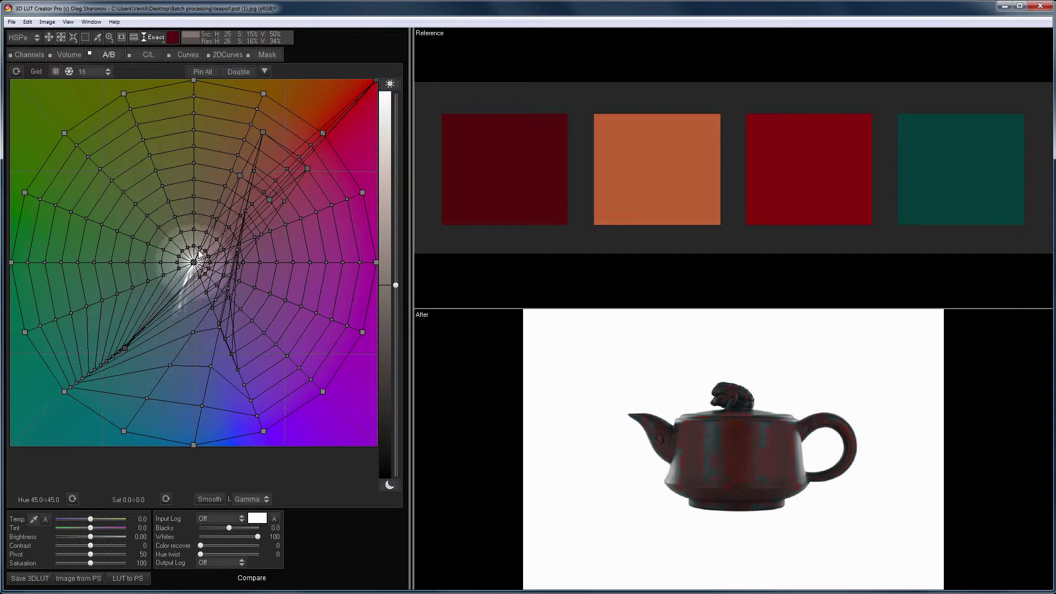
# Reset the grid, switch it to square, and match the teapot to dark red, adjusting lightness.
pyautogui.click(17, 72)
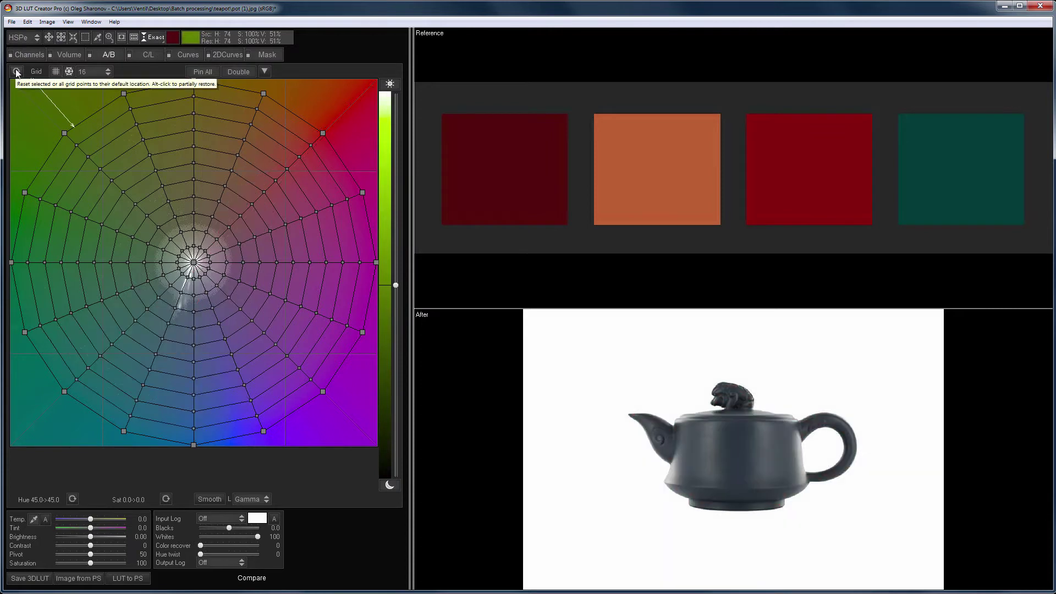
pyautogui.click(56, 71)
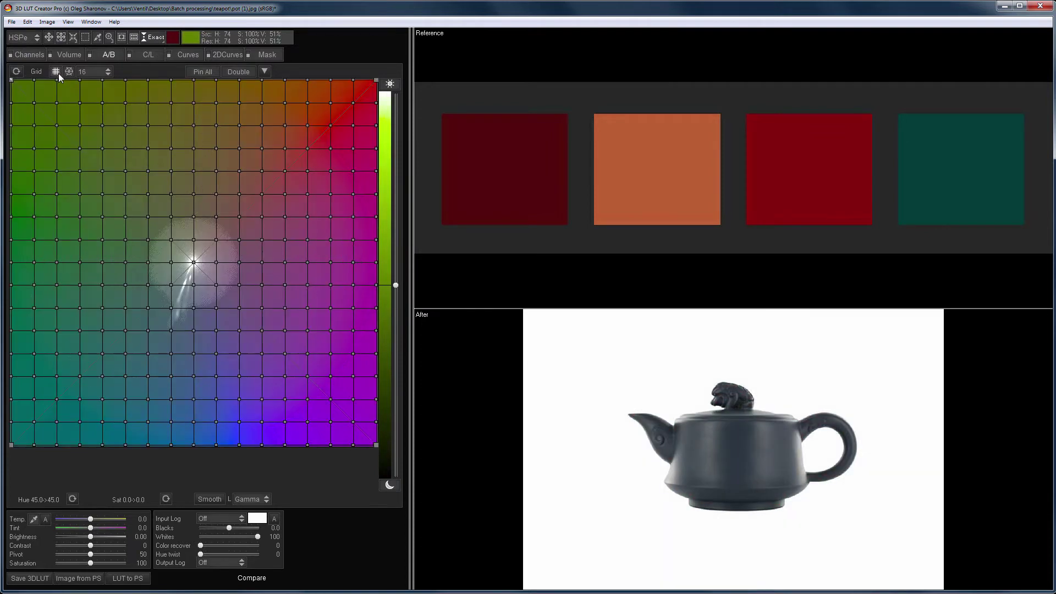
pyautogui.click(738, 452)
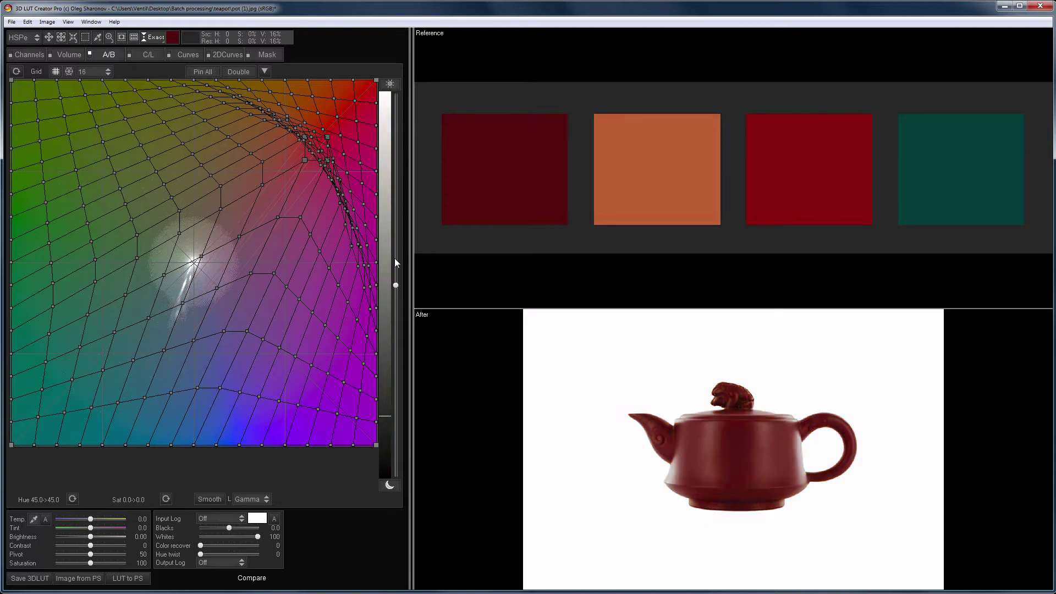
pyautogui.moveTo(396, 285); pyautogui.dragTo(402, 289)
# Preview the red grade on the next teapot photos in the folder, reaching teapot (14).jpg.
pyautogui.click(8, 22)
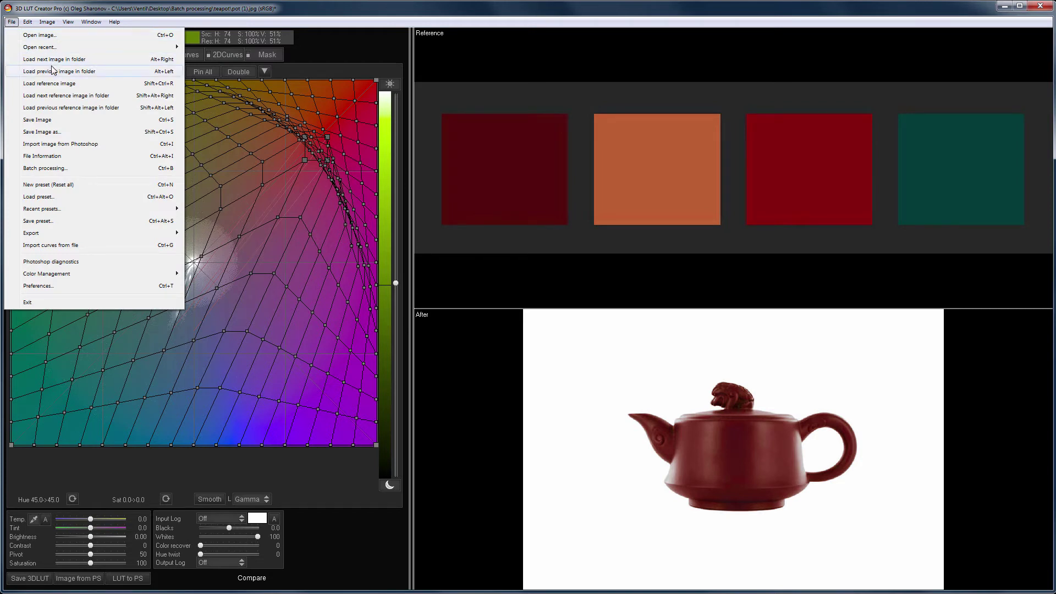
pyautogui.click(103, 72)
pyautogui.hotkey('ctrl', 'Right')
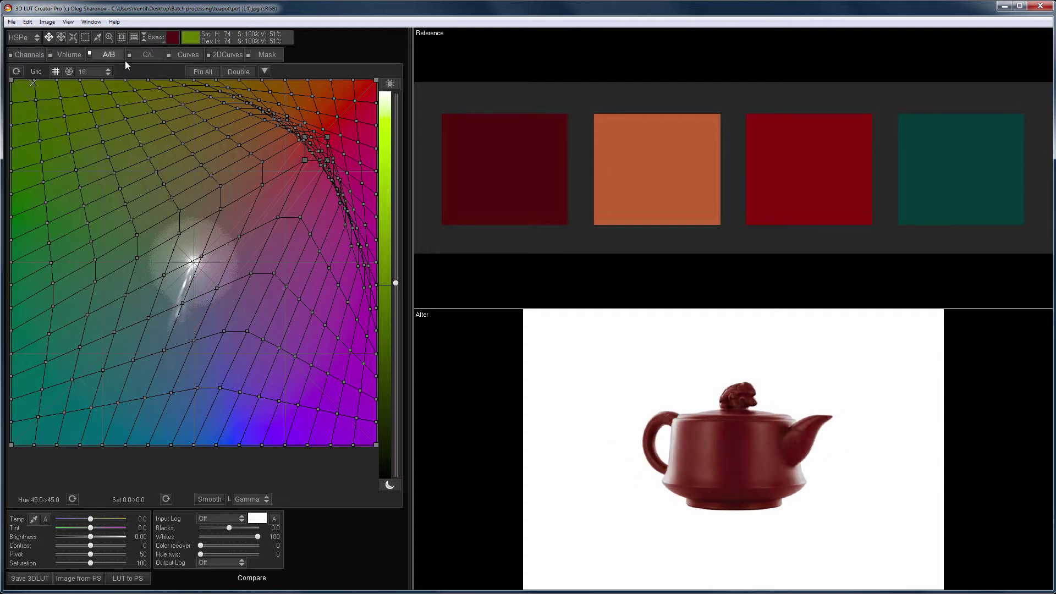
pyautogui.click(11, 21)
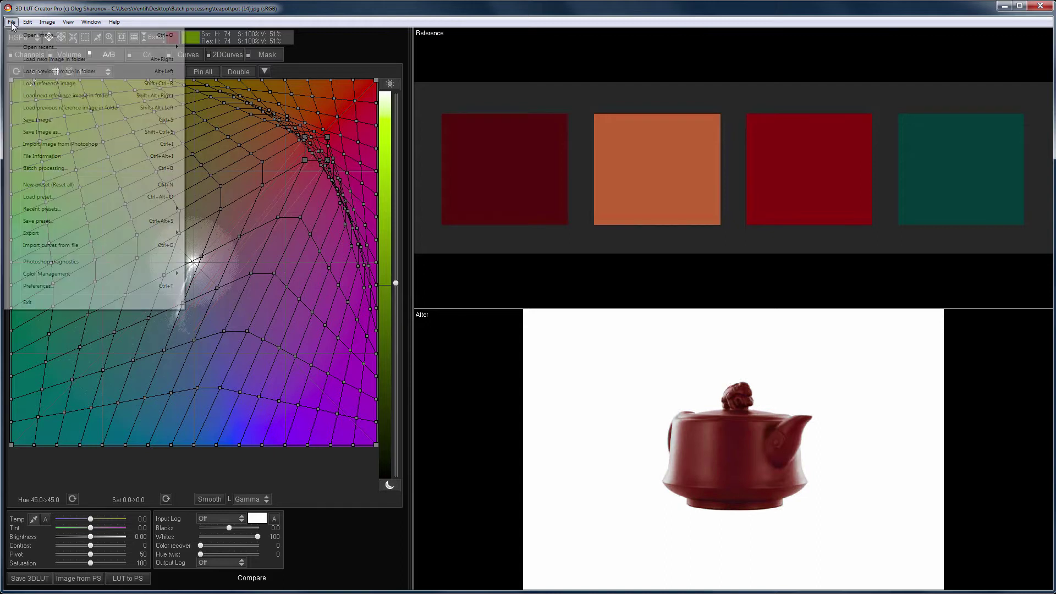
# In Batch processing, enable Process Folder with the teapot folder as source.
pyautogui.click(48, 168)
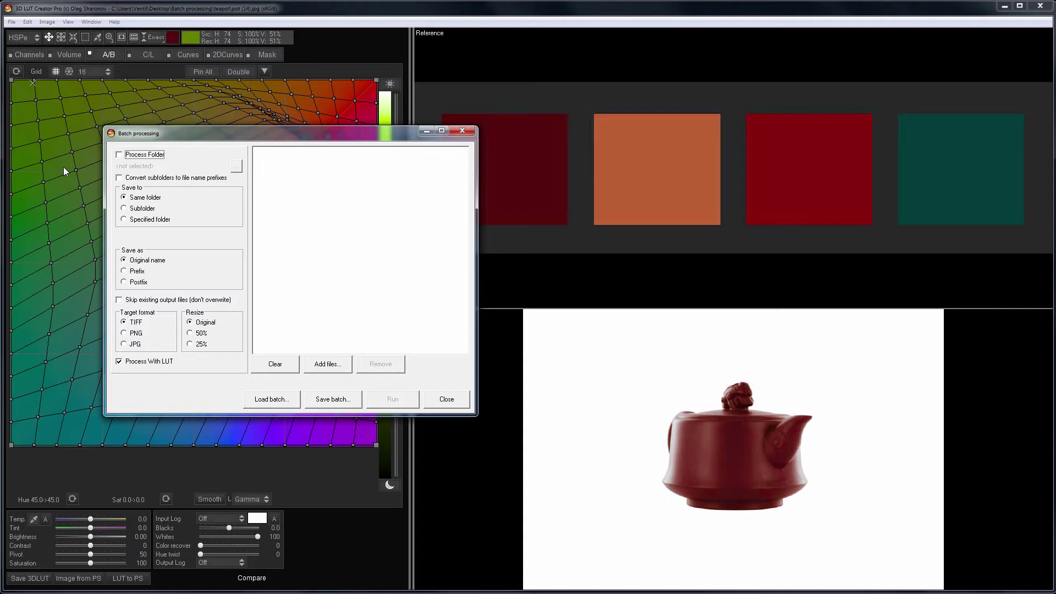
pyautogui.click(121, 155)
pyautogui.click(235, 166)
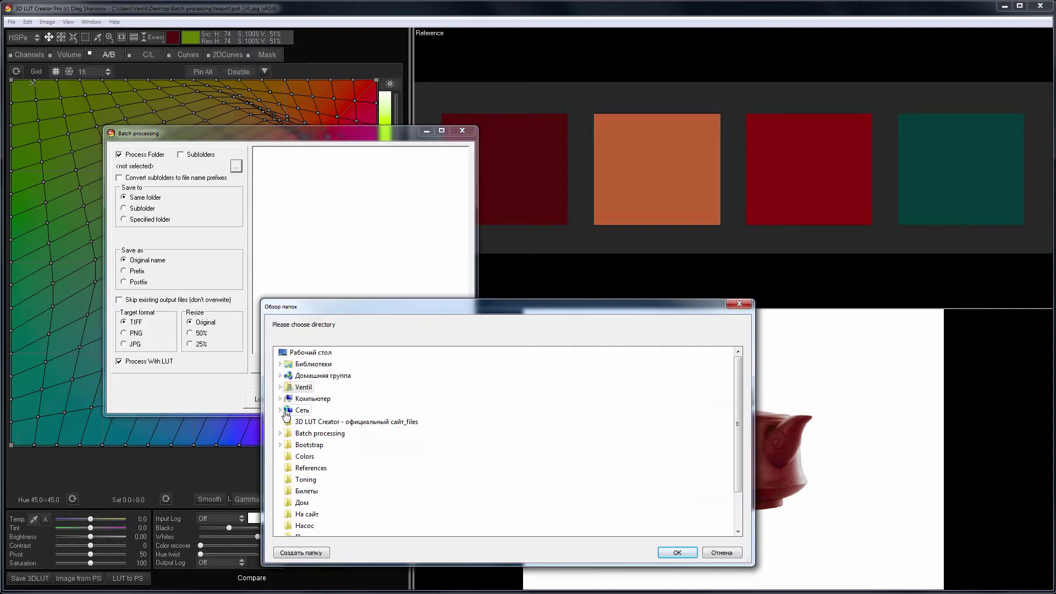
pyautogui.click(280, 434)
pyautogui.click(310, 468)
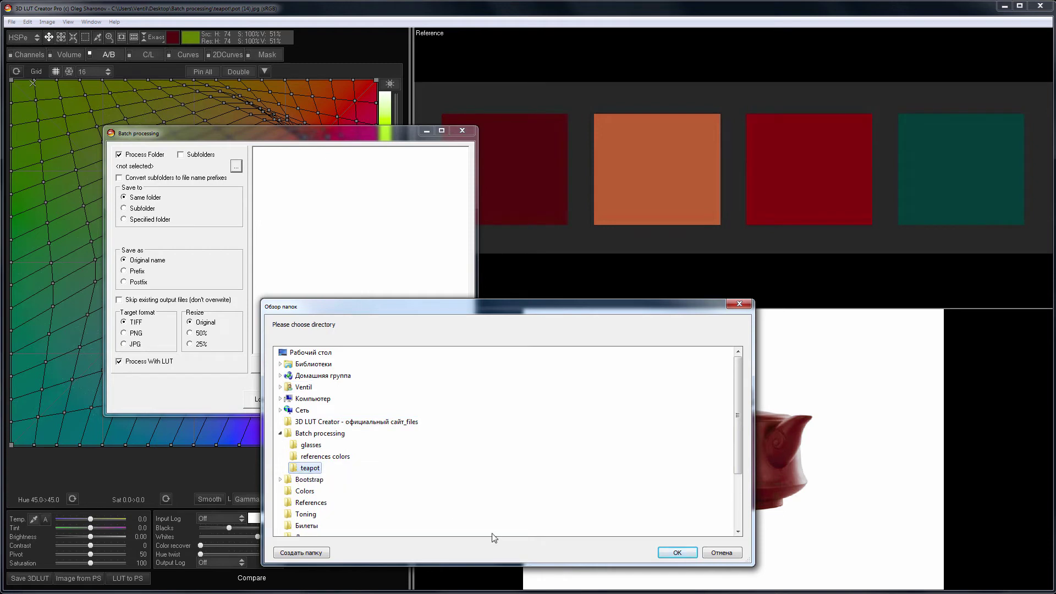
pyautogui.click(677, 552)
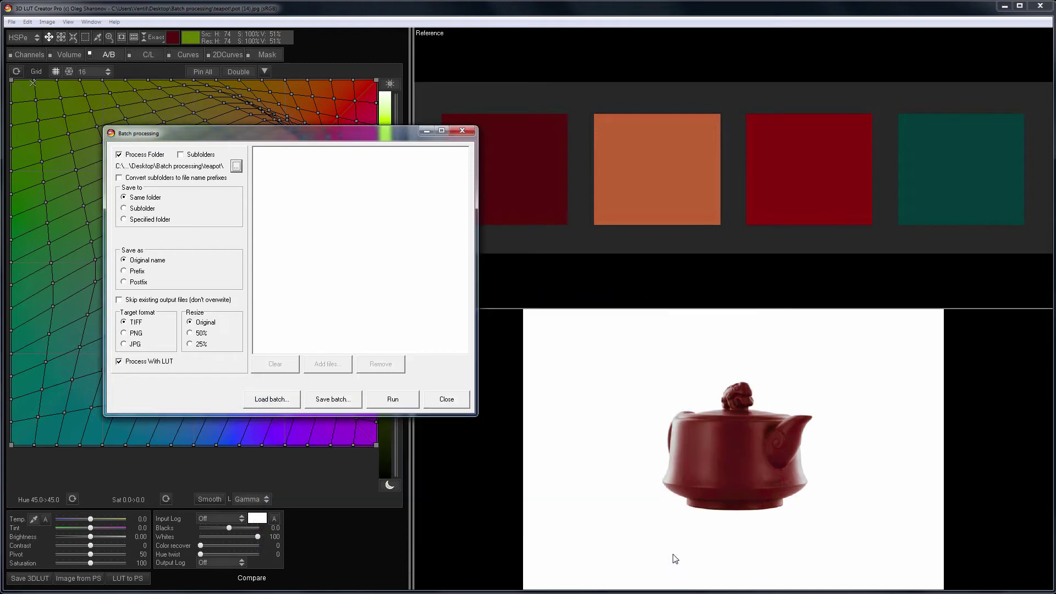
# Save results as JPG into subfolder '1' and run the batch.
pyautogui.click(123, 208)
pyautogui.doubleClick(206, 239)
pyautogui.write('1')
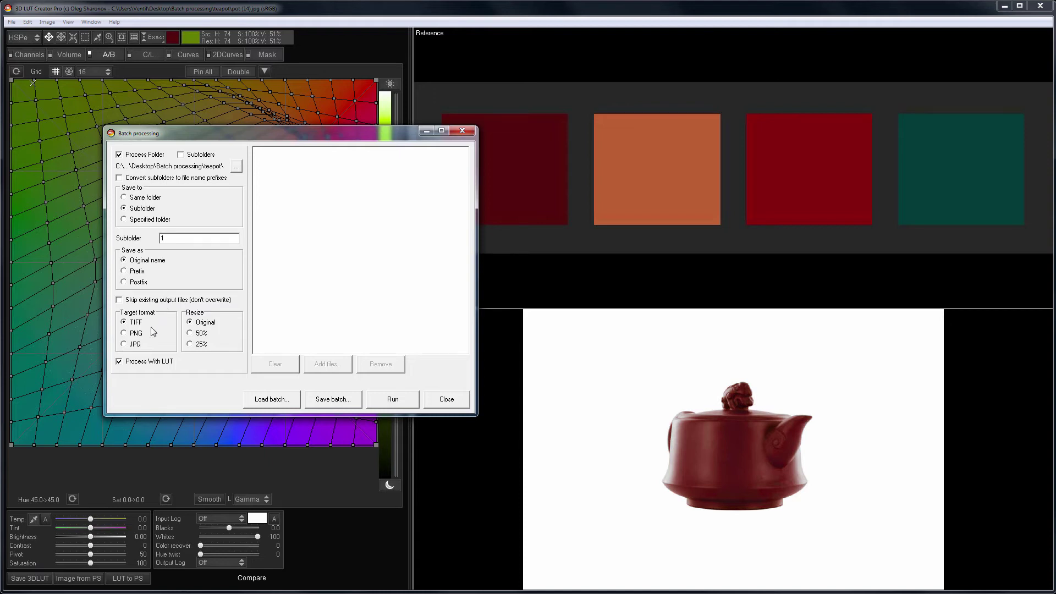
pyautogui.click(130, 345)
pyautogui.click(387, 404)
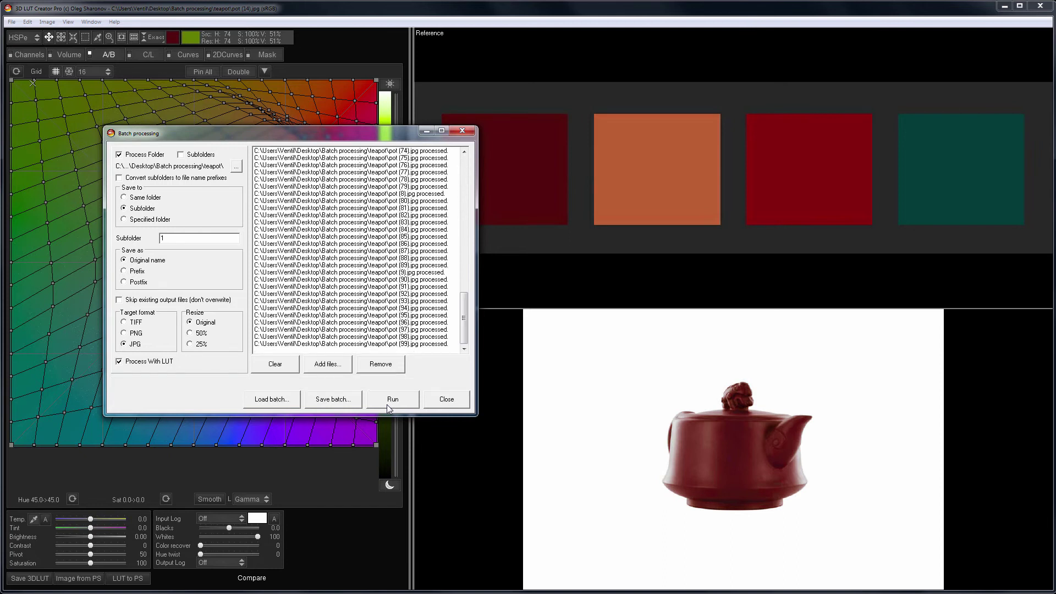
# Check that teapot subfolder 1 holds the red pot (1)–(100).jpg files, then close Explorer.
pyautogui.click(444, 404)
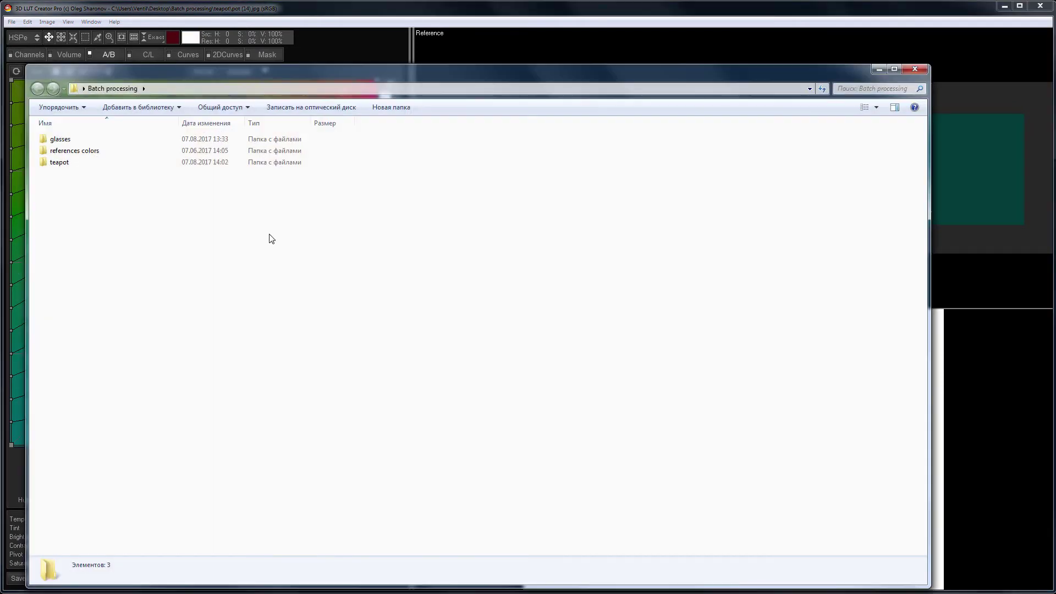
pyautogui.doubleClick(70, 165)
pyautogui.doubleClick(65, 146)
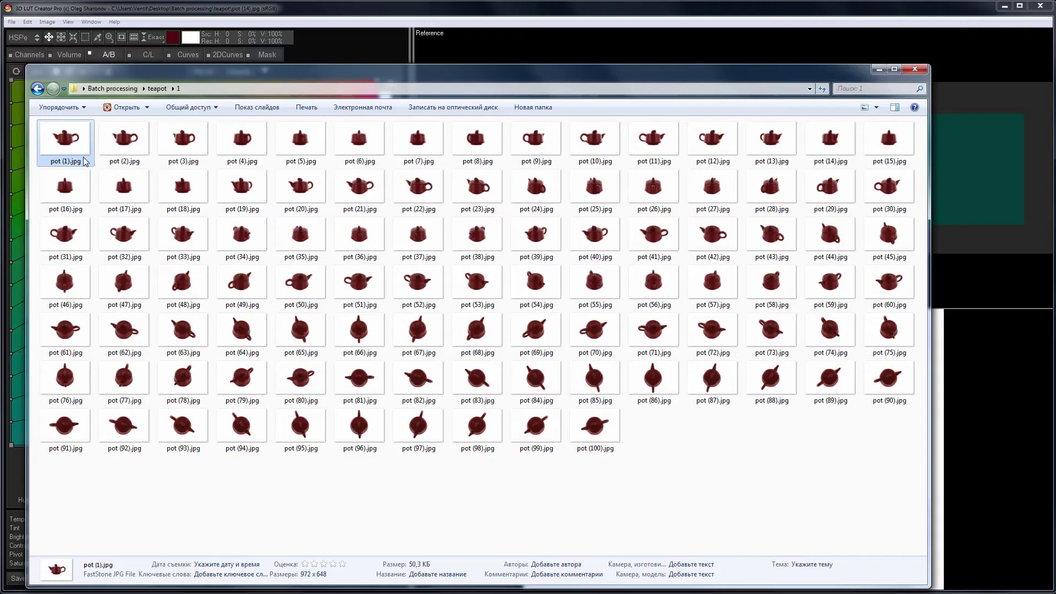
pyautogui.click(908, 70)
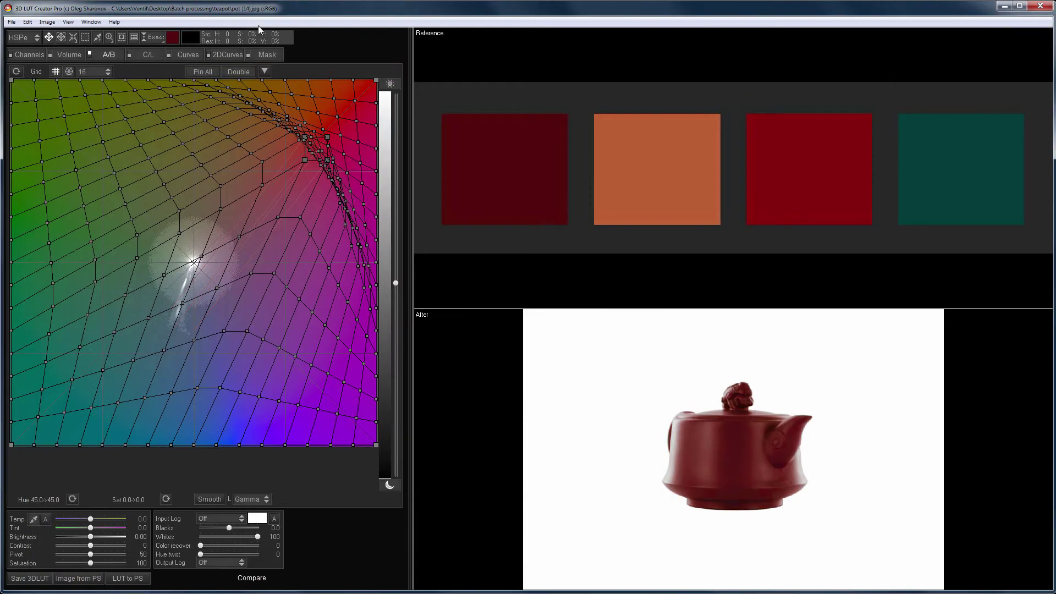
# Regrade the teapot with the teal reference swatch and preview it on the next three photos.
pyautogui.click(150, 36)
pyautogui.click(964, 165)
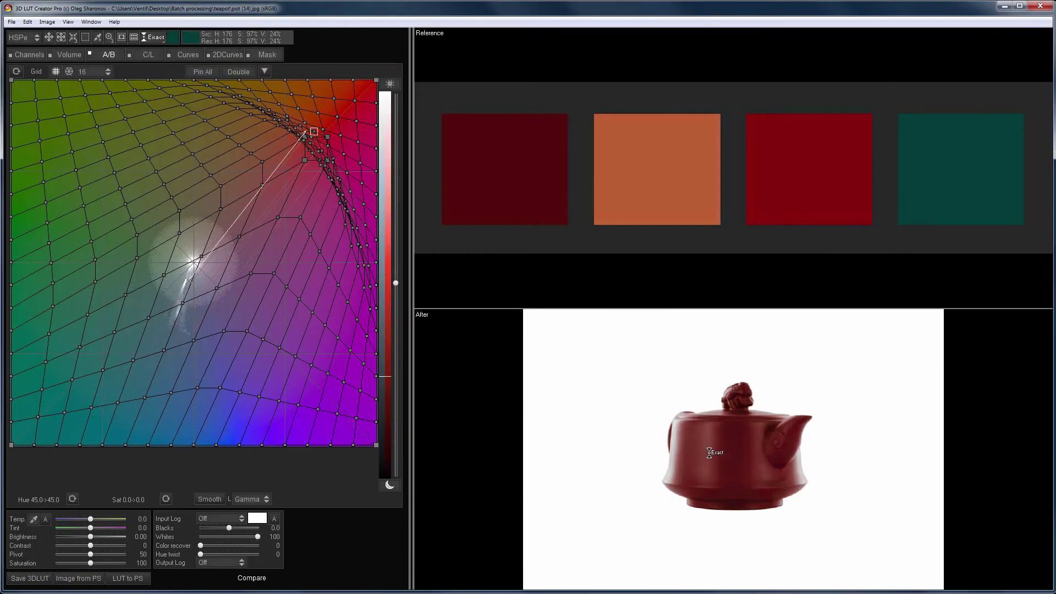
pyautogui.click(734, 453)
pyautogui.press('Right')
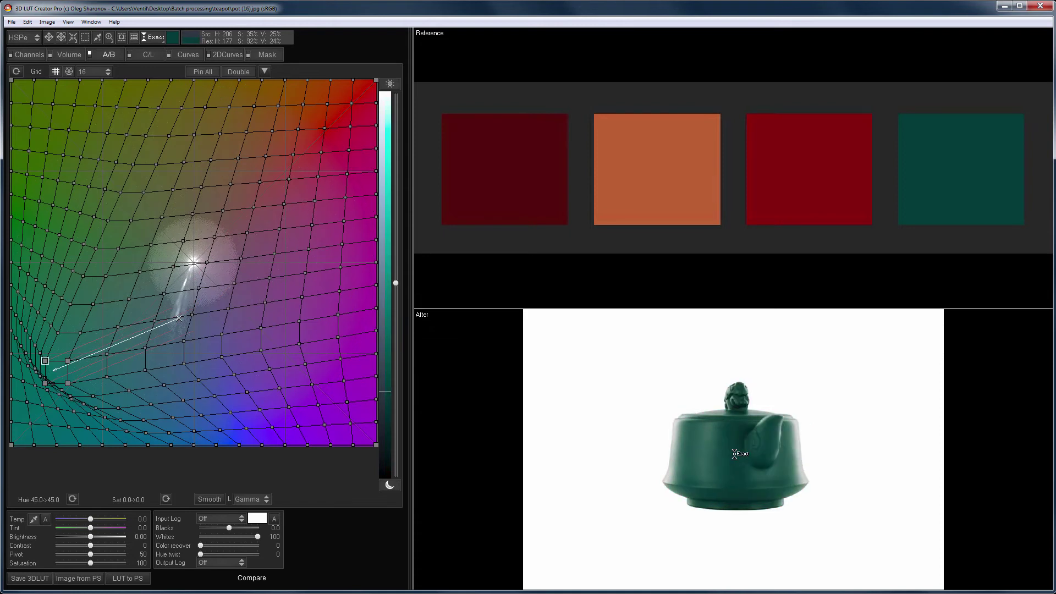
pyautogui.press('Right')
pyautogui.press('Right')
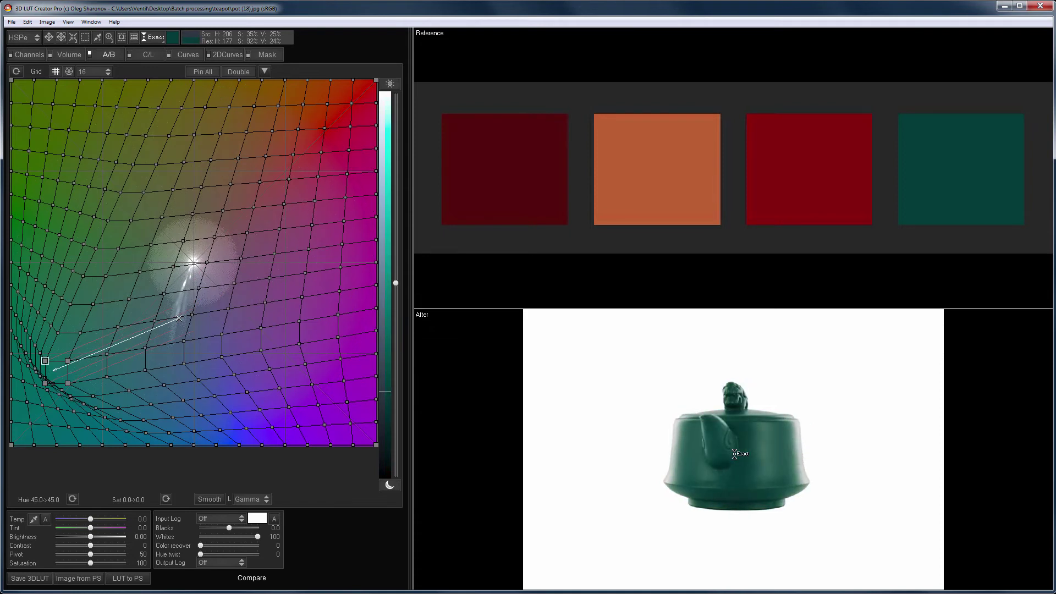
pyautogui.press('Right')
pyautogui.press('Right')
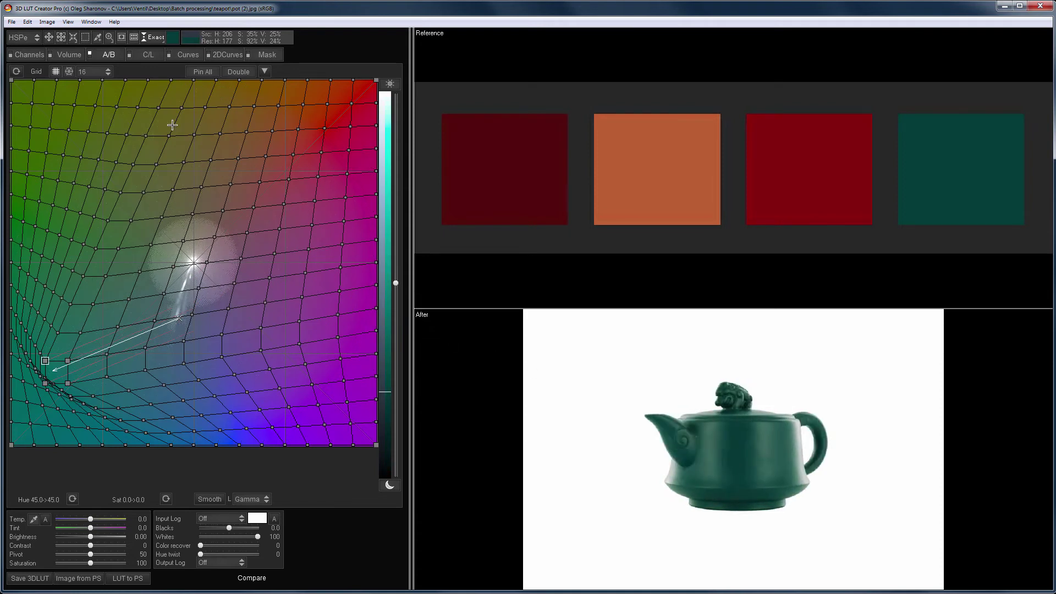
# Batch-process the teapot folder into subfolder '2'.
pyautogui.click(12, 23)
pyautogui.click(51, 168)
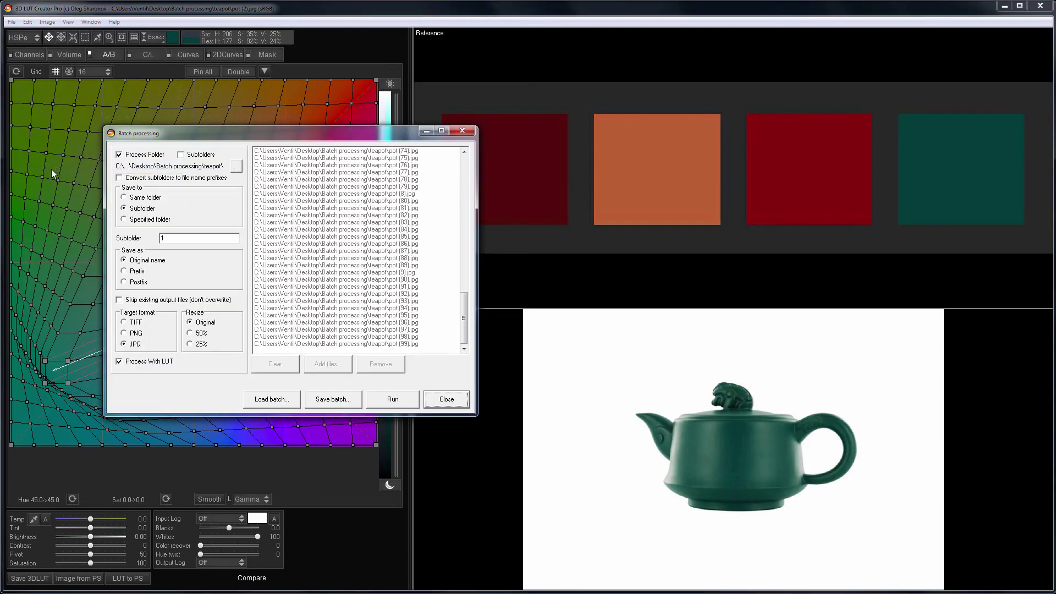
pyautogui.doubleClick(163, 238)
pyautogui.write('2')
pyautogui.click(404, 405)
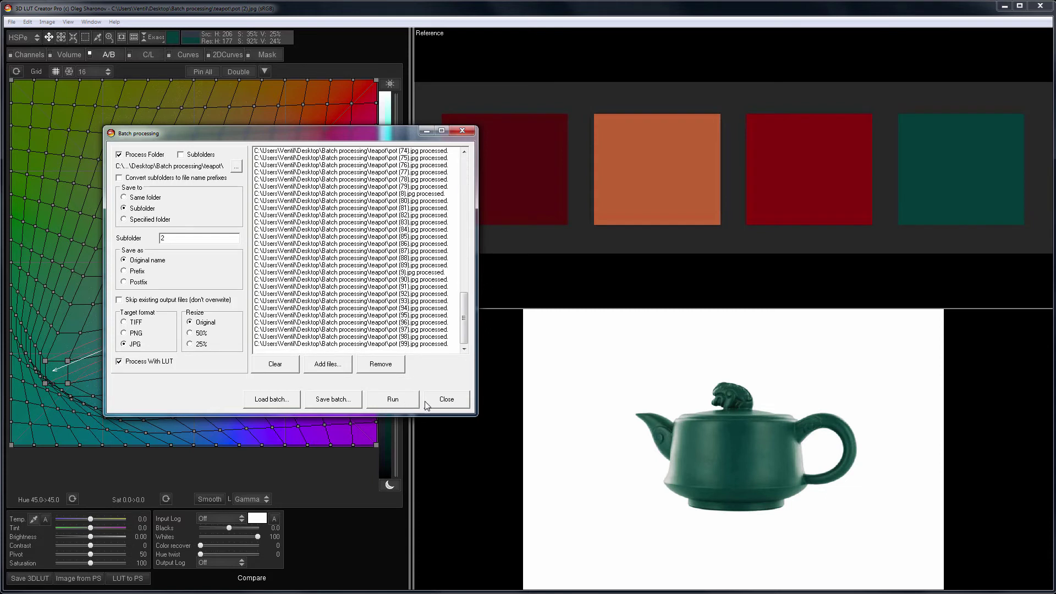
# Check the green-graded teapot copies in teapot subfolder 2.
pyautogui.click(435, 401)
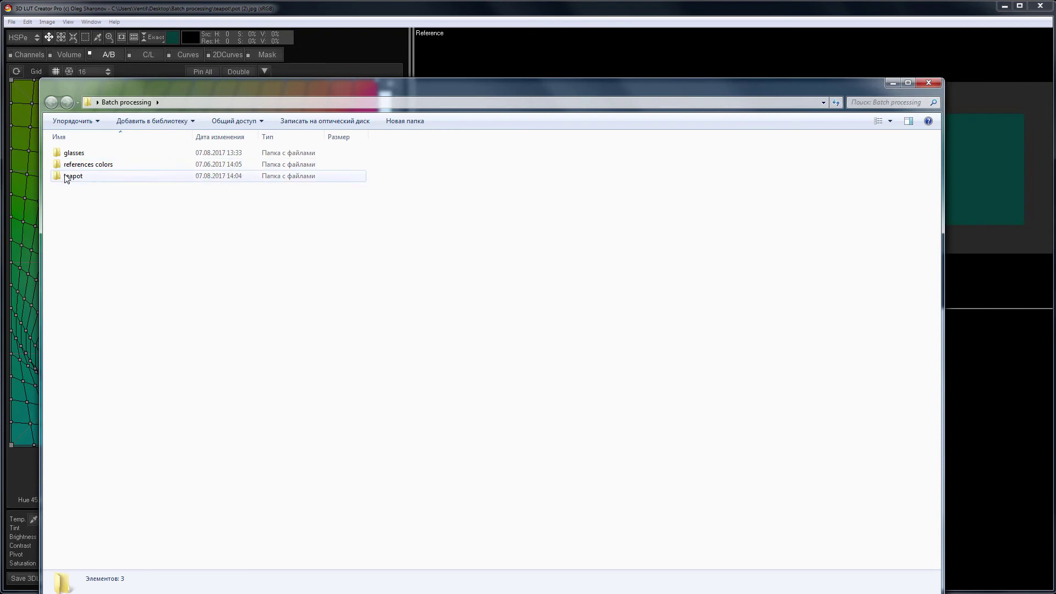
pyautogui.doubleClick(72, 176)
pyautogui.doubleClick(147, 171)
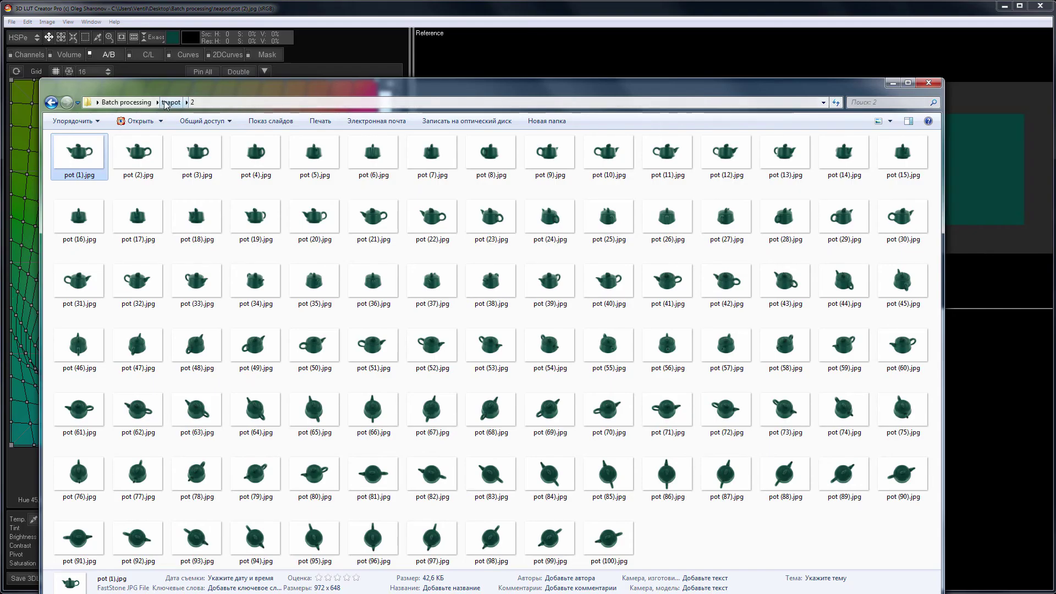
# Open the glasses folder and load glasses (1).jpg into 3D LUT Creator.
pyautogui.click(125, 102)
pyautogui.doubleClick(77, 152)
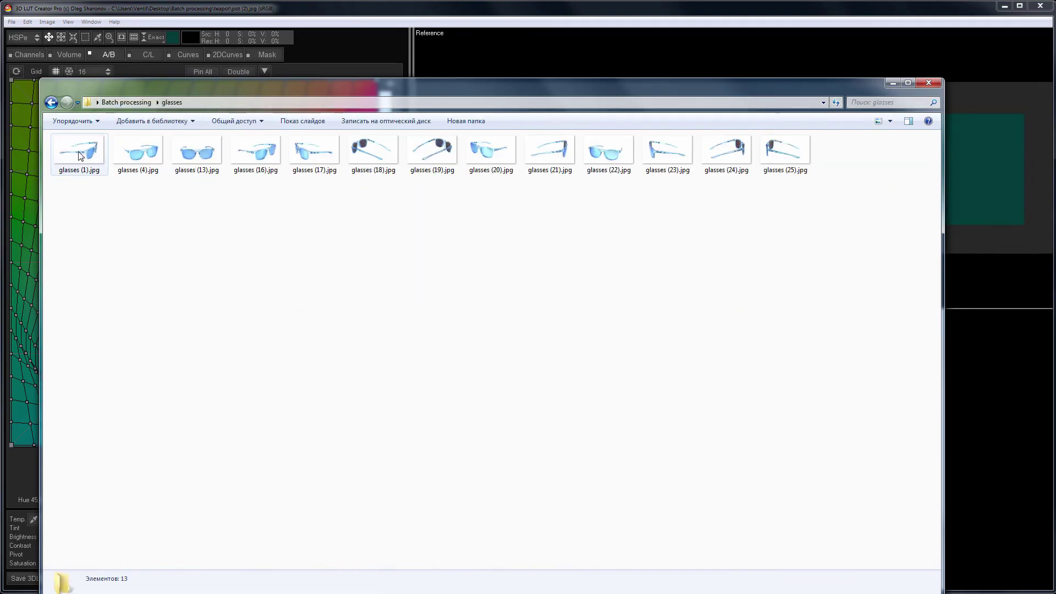
pyautogui.moveTo(80, 156); pyautogui.dragTo(971, 417)
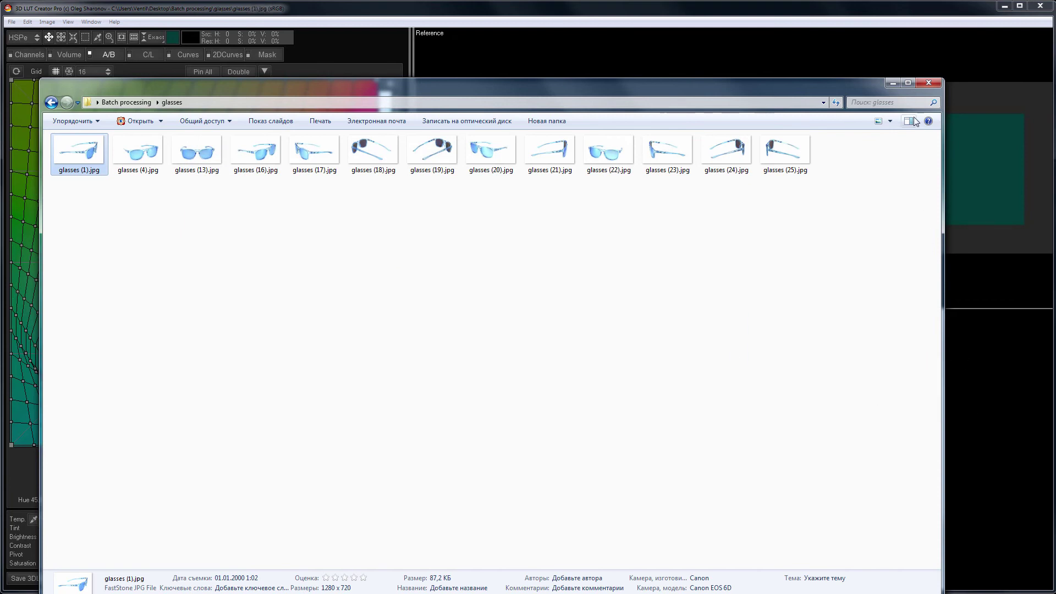
# Close Explorer, reset the colour grid, and load reference glasses.jpg as the reference palette.
pyautogui.click(929, 83)
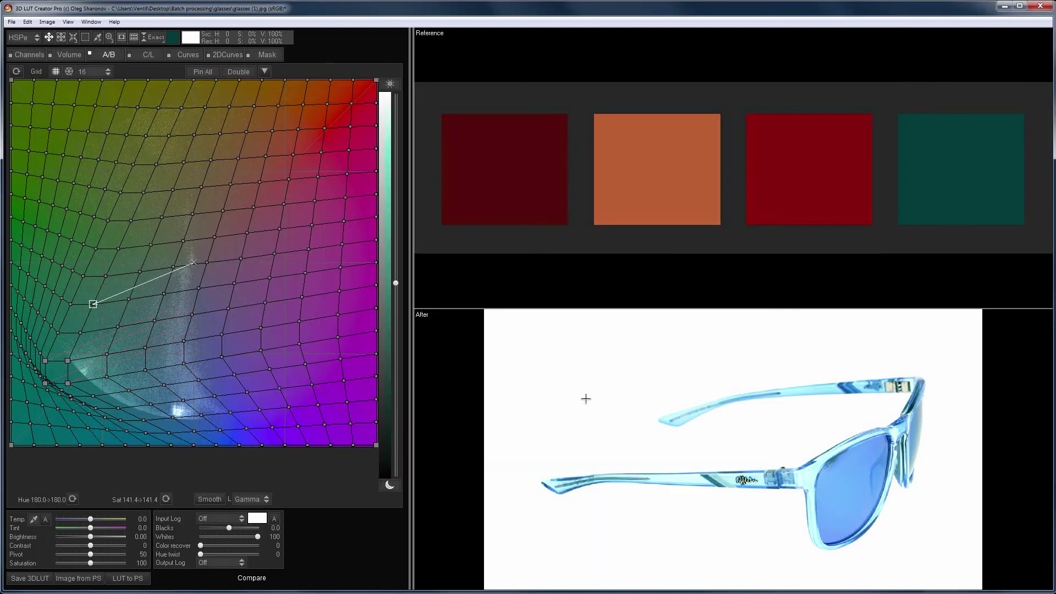
pyautogui.click(16, 72)
pyautogui.click(11, 22)
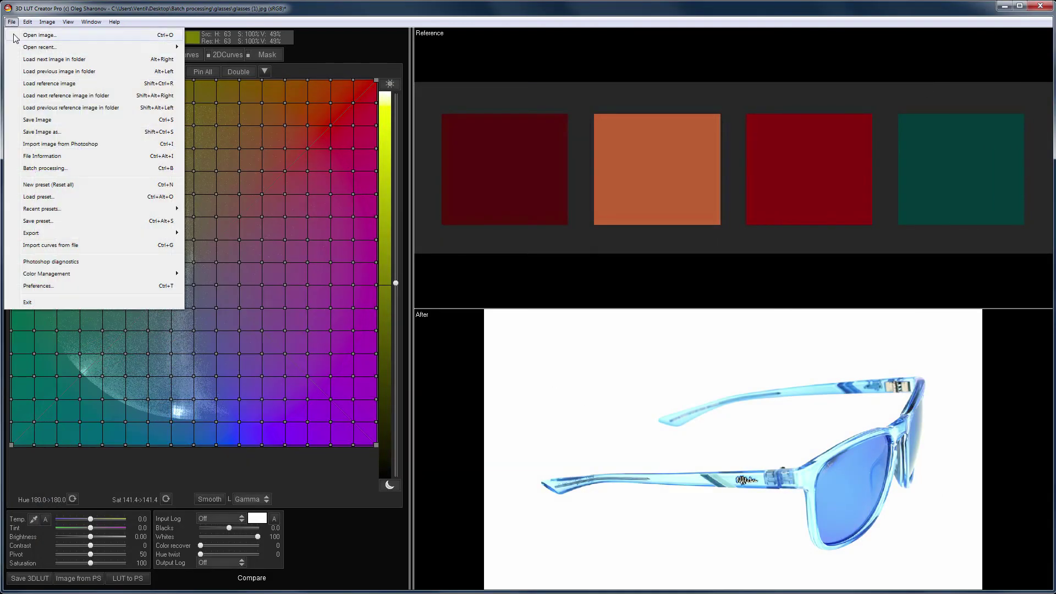
pyautogui.click(33, 72)
pyautogui.doubleClick(47, 94)
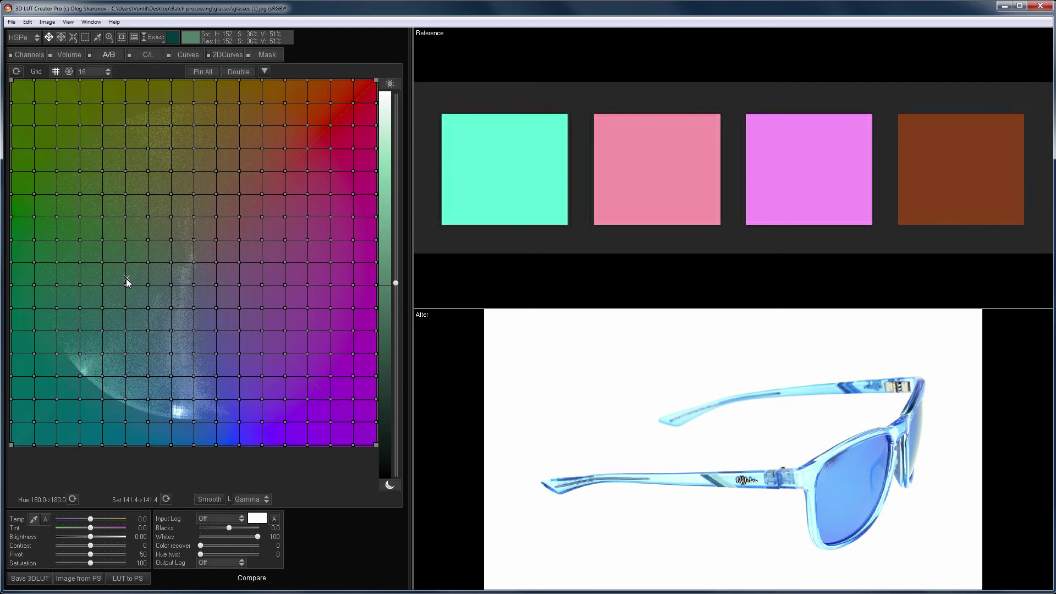
# Switch the matching mode from Exact to Color.
pyautogui.click(158, 37)
pyautogui.click(190, 49)
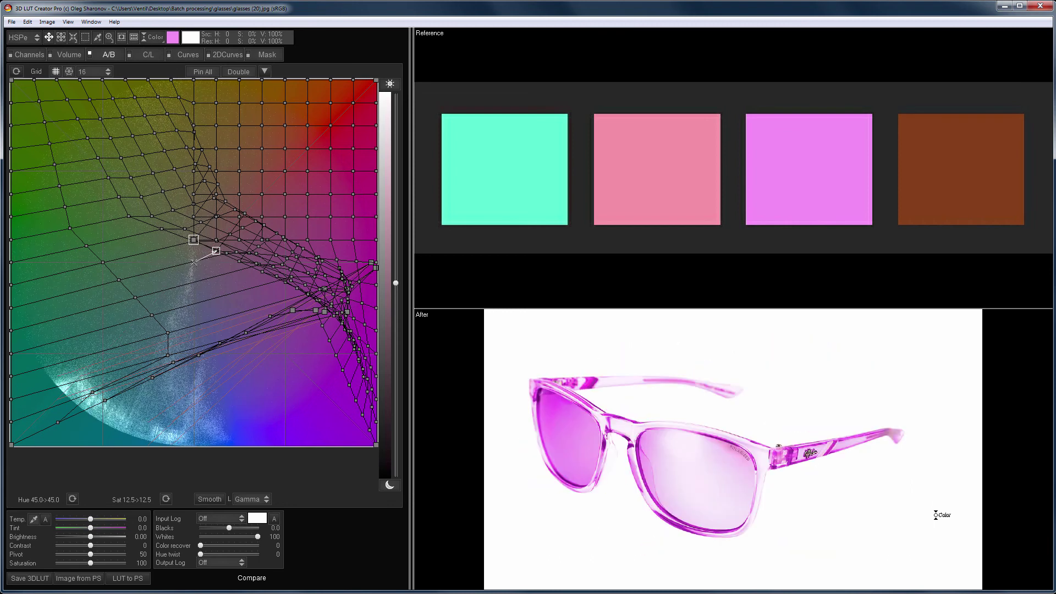
# Compare with the original, then batch-process the glasses folder into subfolder '1'.
pyautogui.press('c')
pyautogui.press('c')
pyautogui.hotkey('ctrl', 'b')
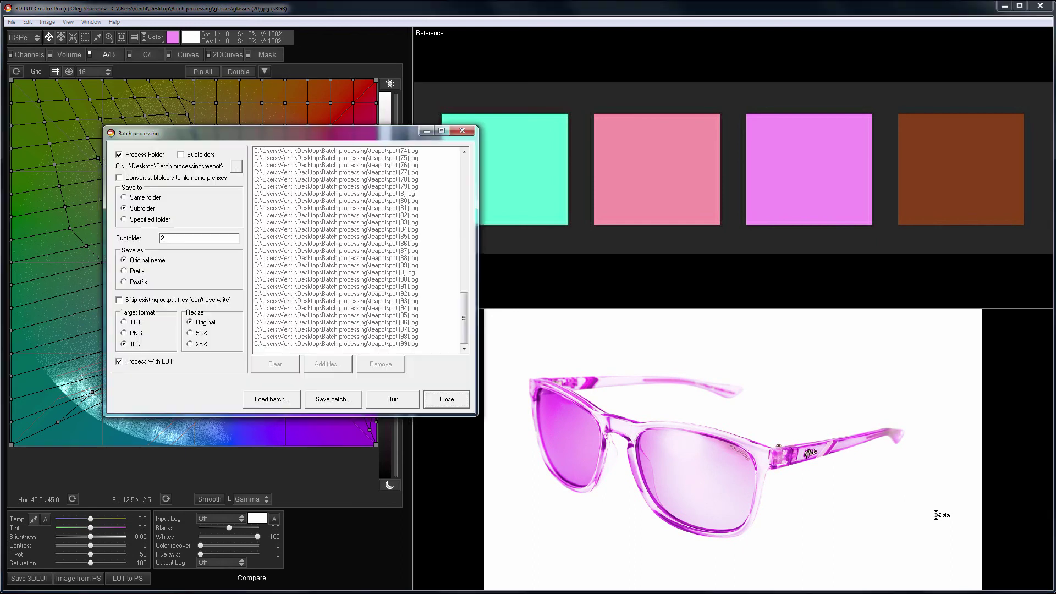
pyautogui.click(236, 166)
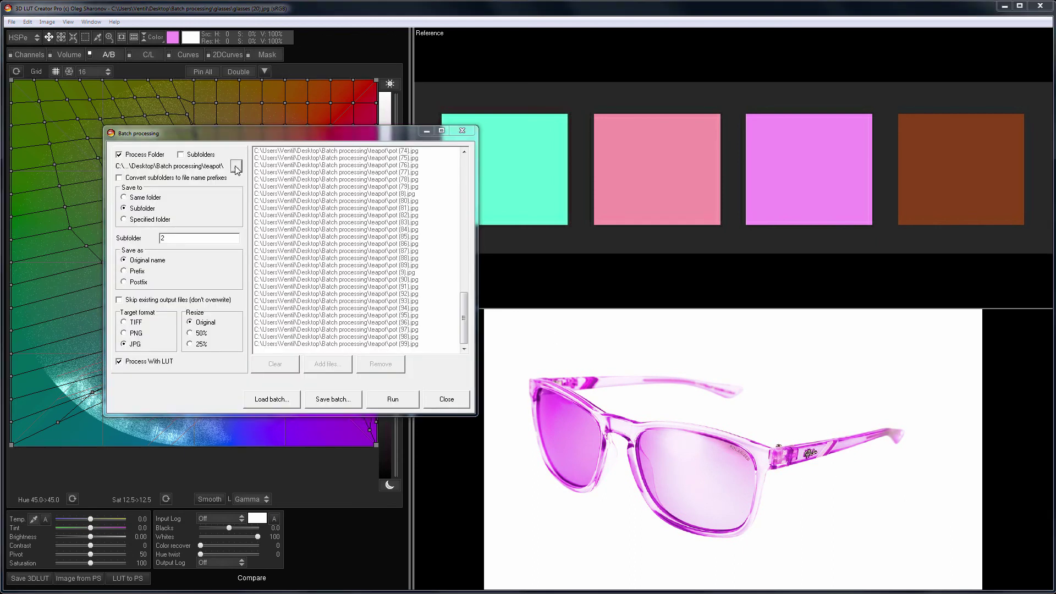
pyautogui.click(311, 445)
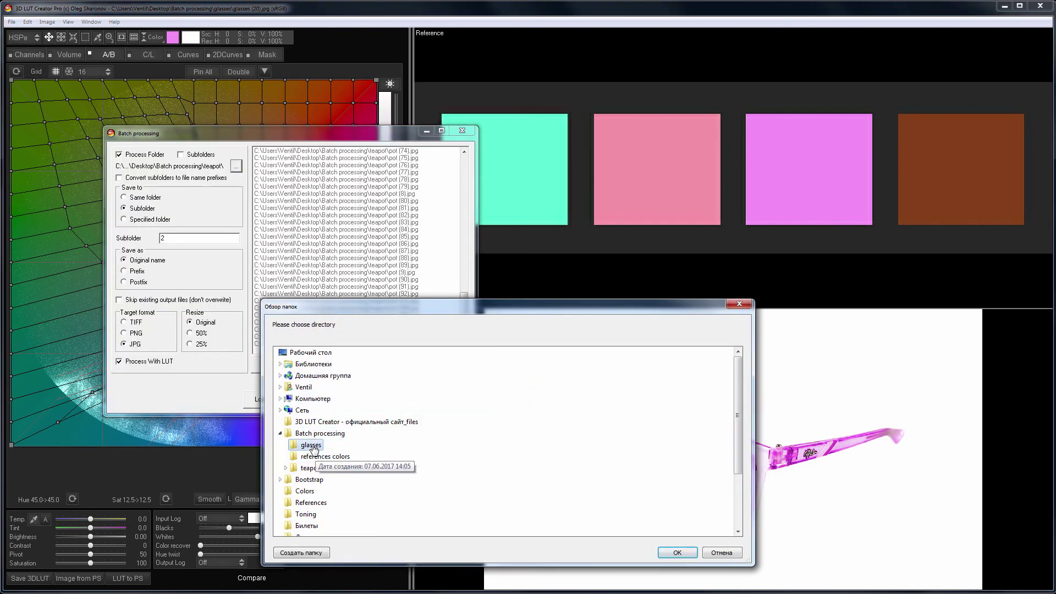
pyautogui.click(667, 550)
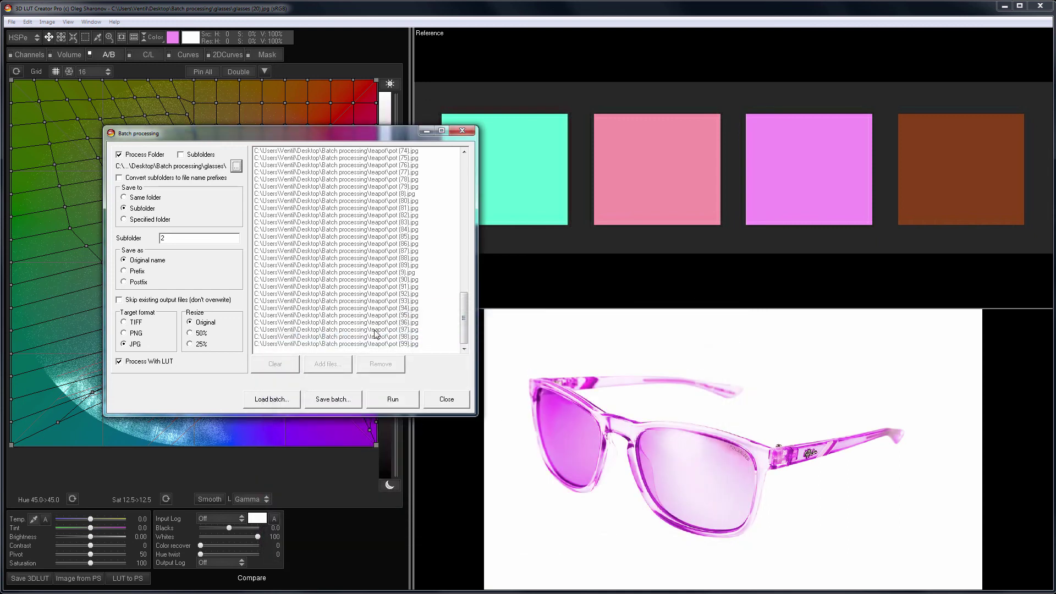
pyautogui.click(199, 239)
pyautogui.write('1')
pyautogui.click(389, 402)
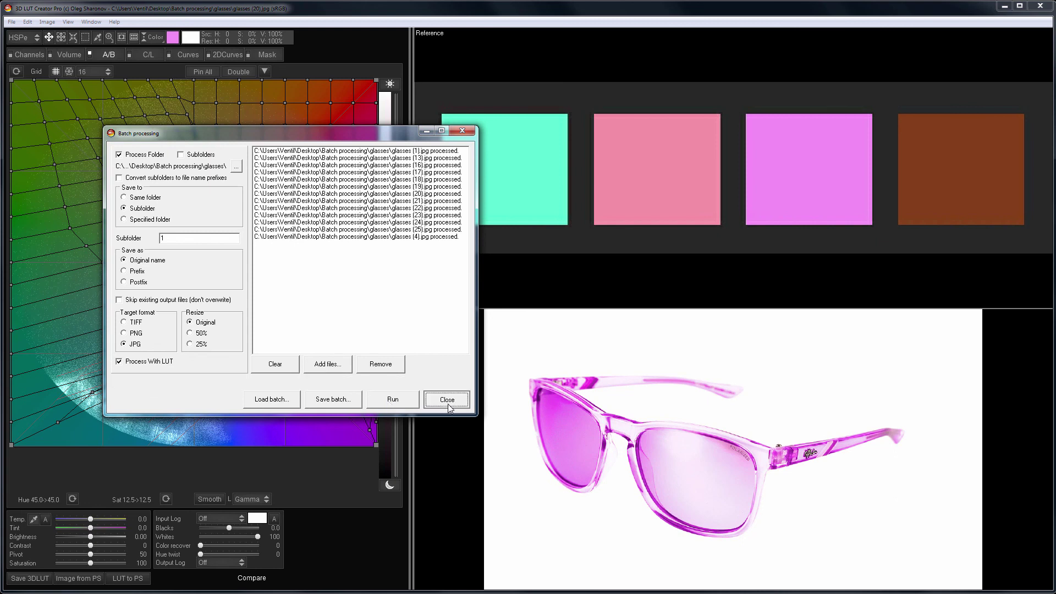
# Close the finished batch job, inspect the 13 pink JPGs in glasses > 1, and close Explorer.
pyautogui.click(446, 400)
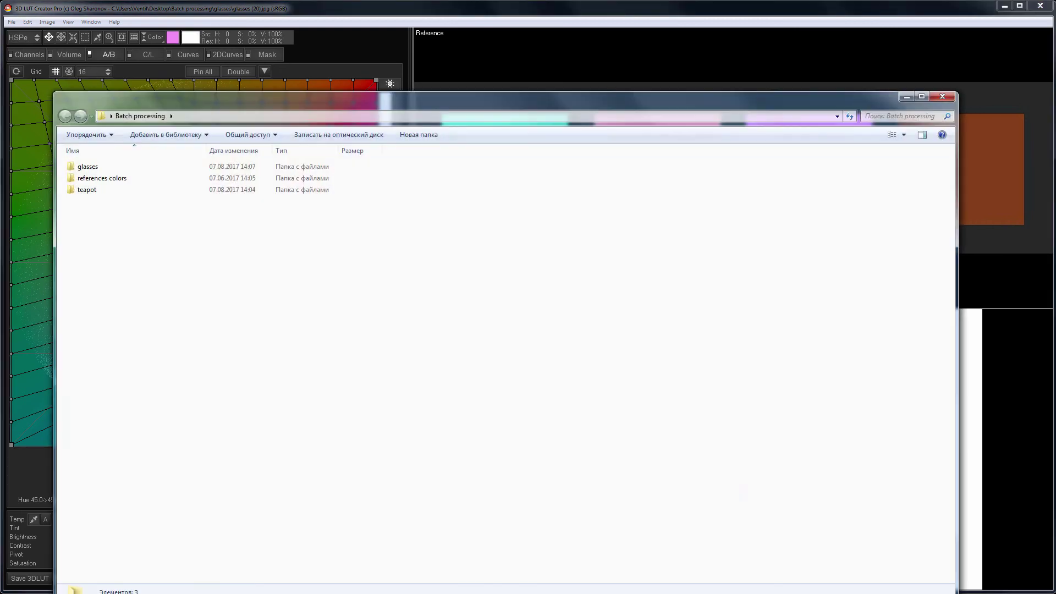
pyautogui.doubleClick(106, 169)
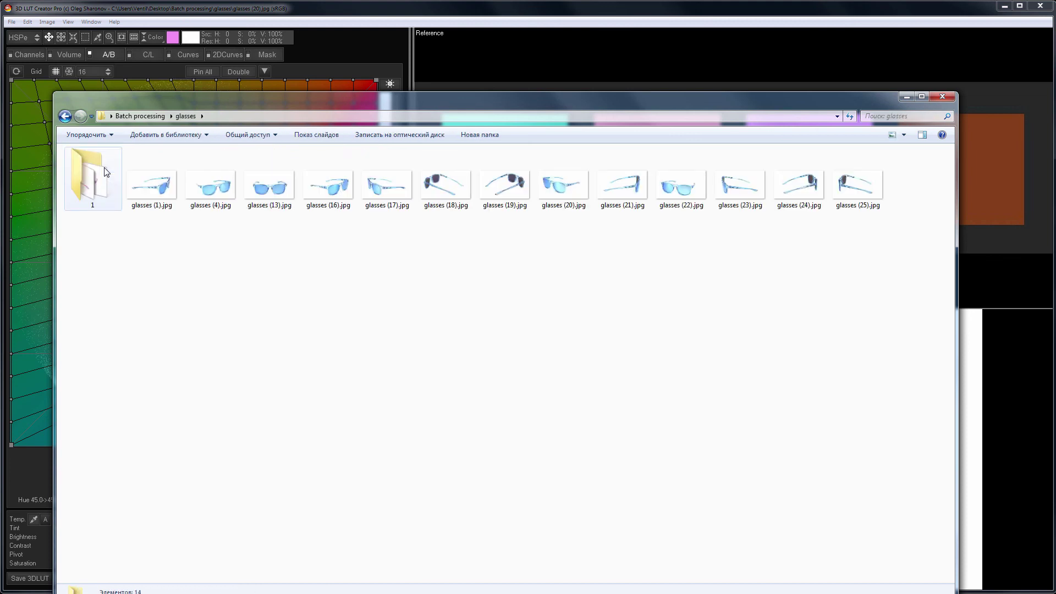
pyautogui.doubleClick(107, 173)
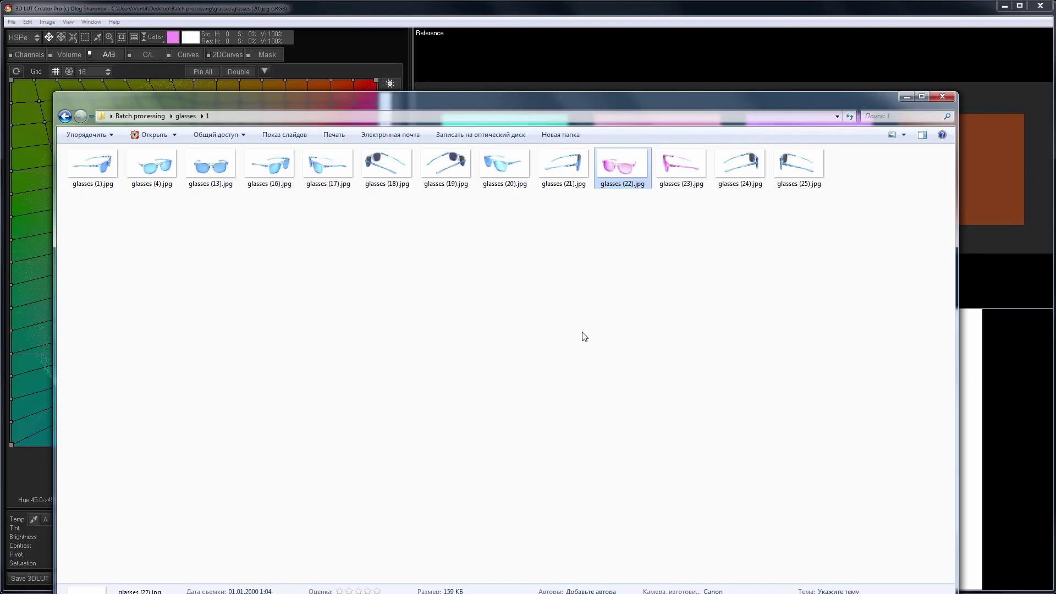
pyautogui.click(942, 97)
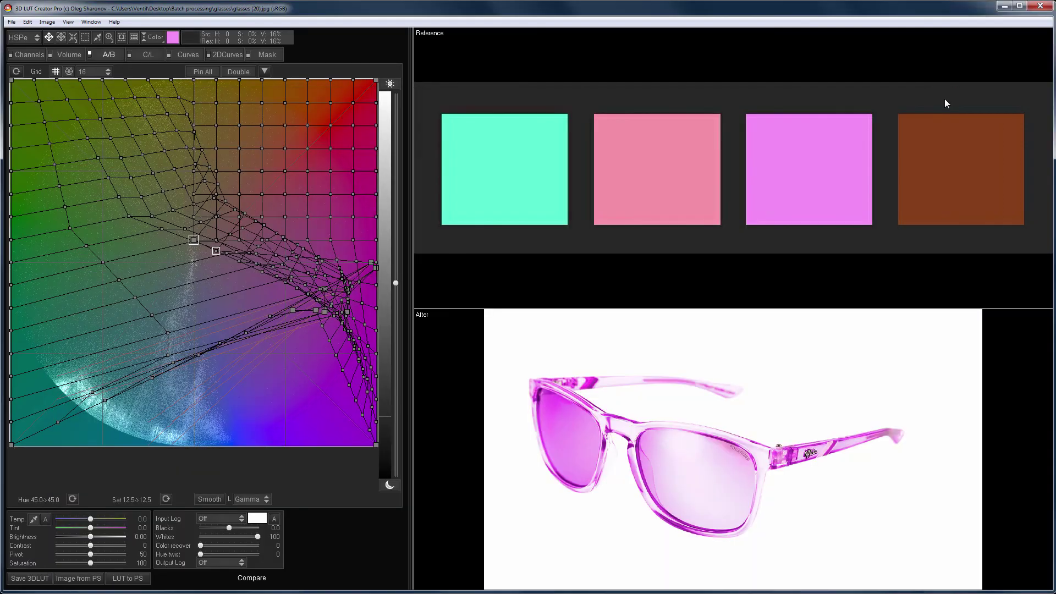